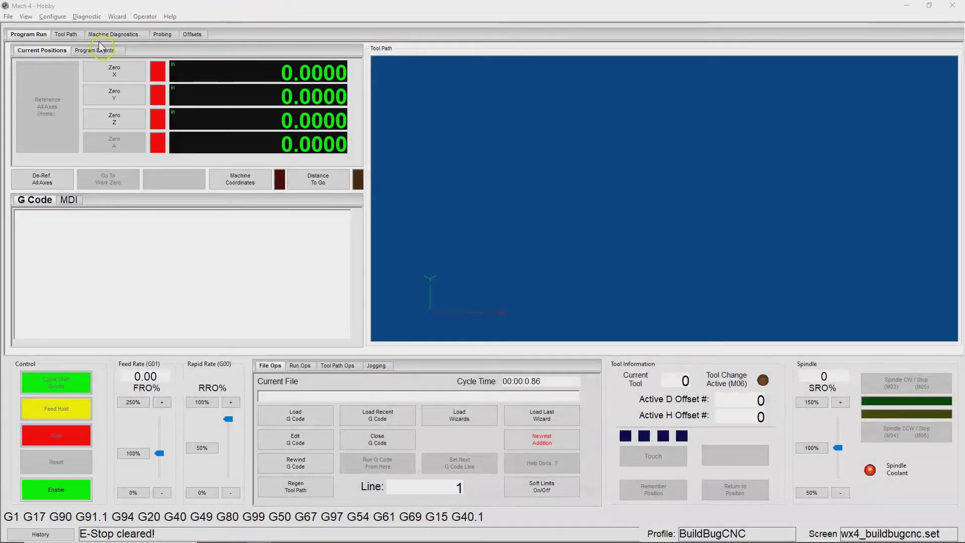
# Step: Open Control Configuration and show Motor0's settings on the Motors tab
pyautogui.click(64, 19)
pyautogui.click(56, 40)
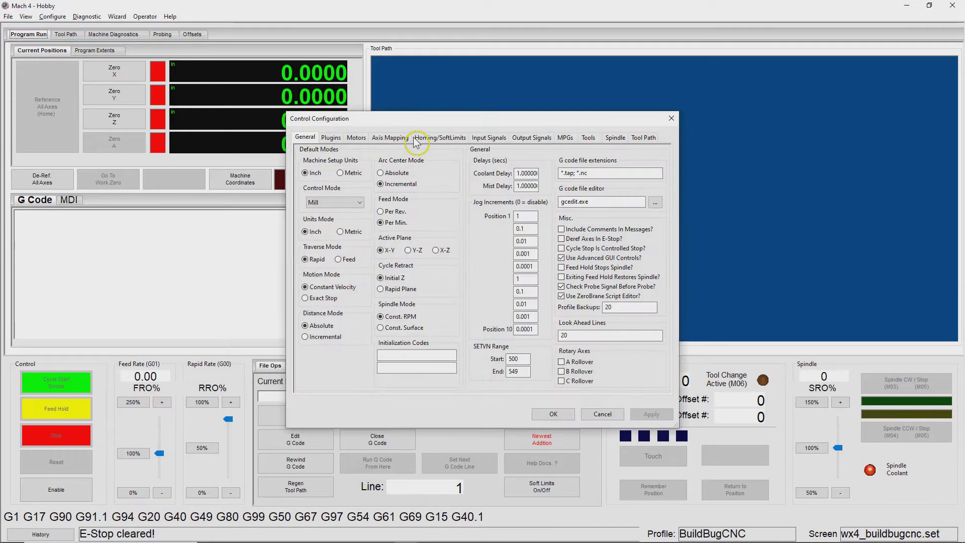
pyautogui.click(359, 139)
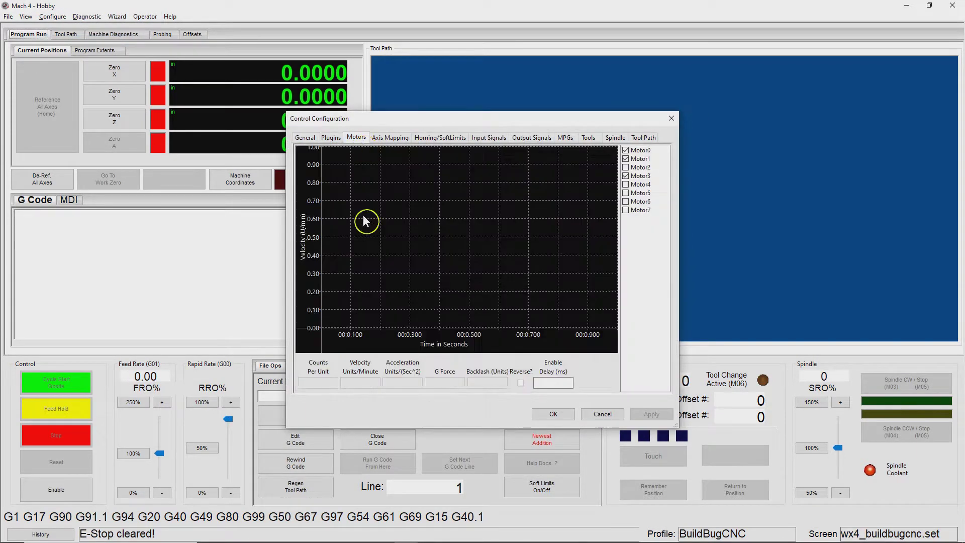
pyautogui.click(642, 150)
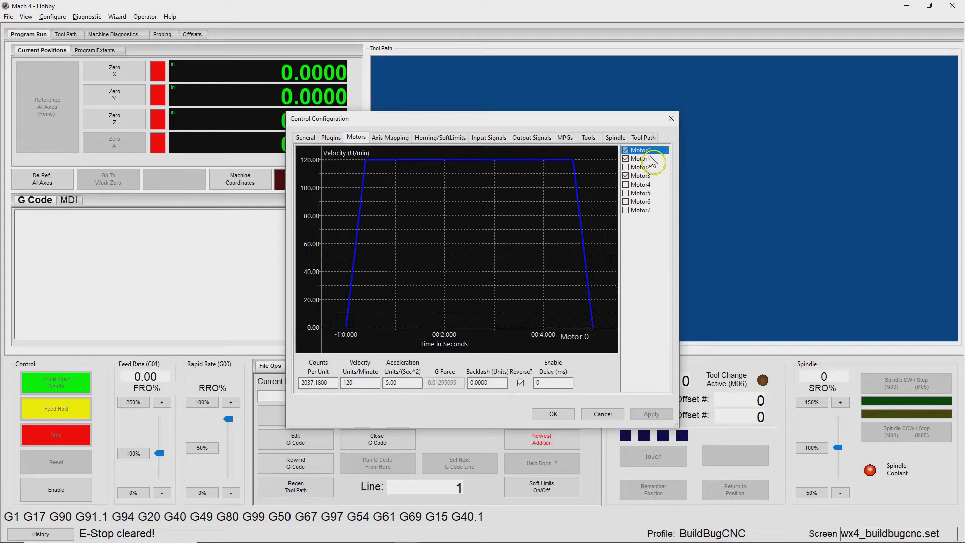
# Step: Confirm X maps to Motor0, review General, then select Motor0's 2037.1800 counts per unit
pyautogui.click(382, 138)
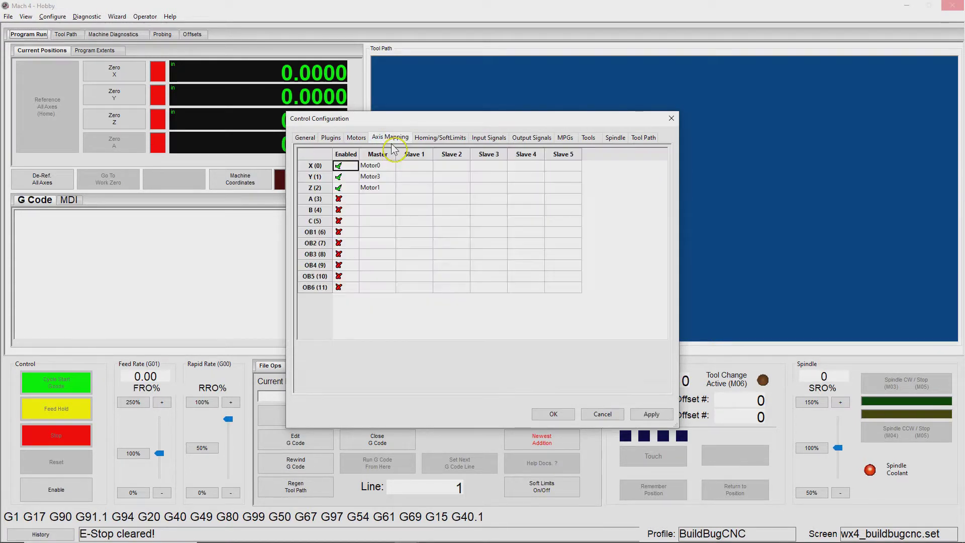
pyautogui.click(356, 138)
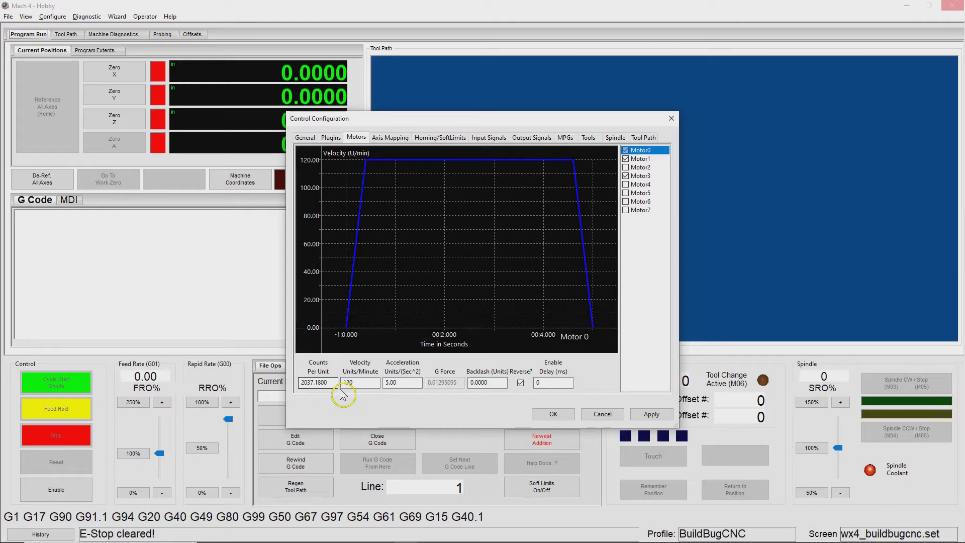
pyautogui.click(306, 138)
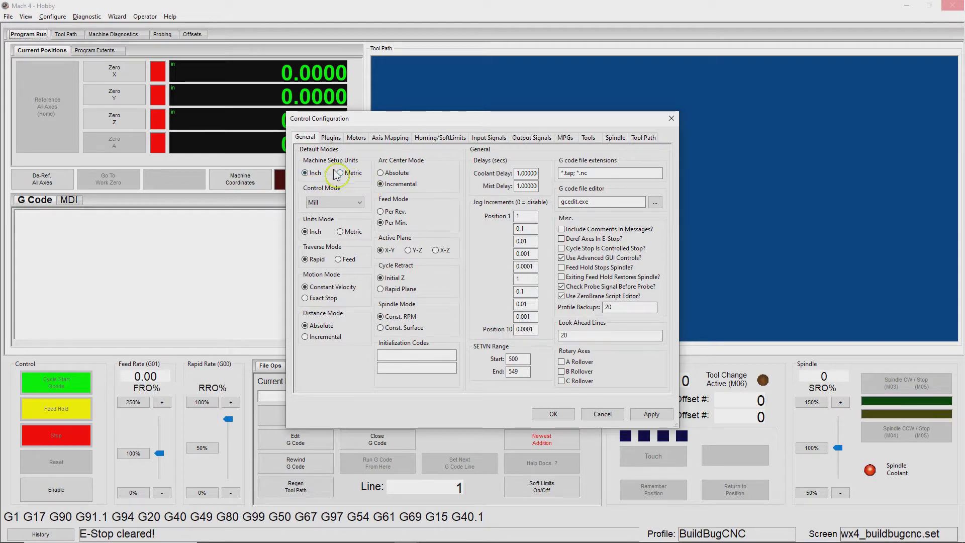
pyautogui.click(365, 143)
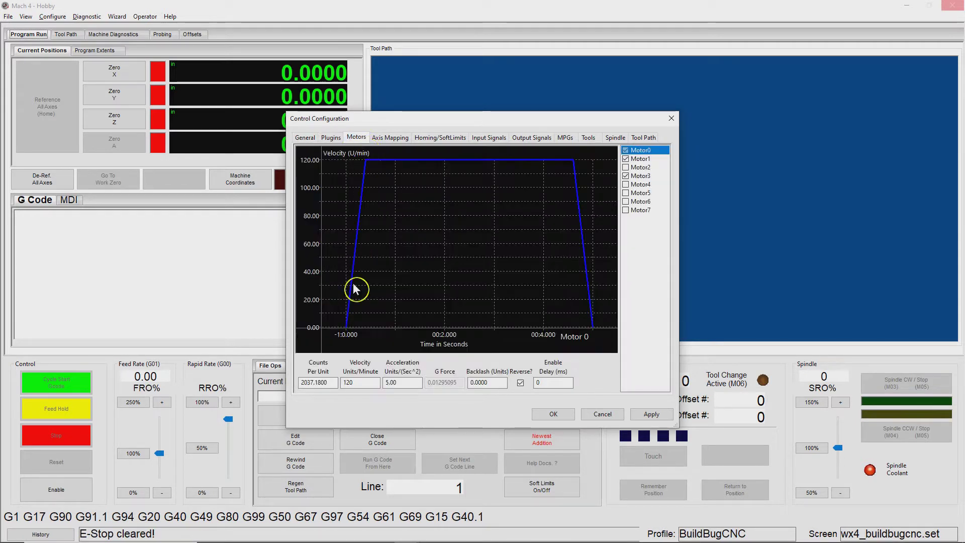
pyautogui.doubleClick(311, 387)
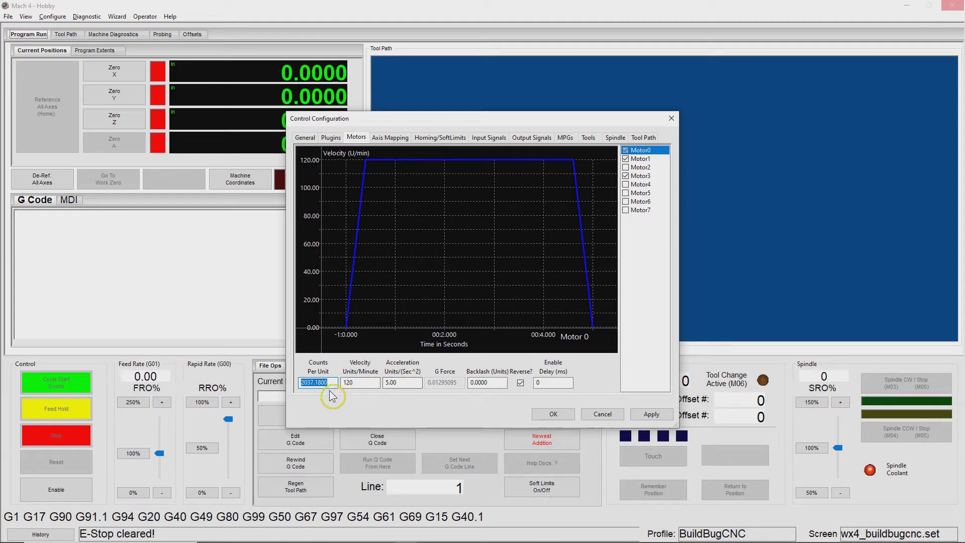
# Step: Read the Firefox rack-and-pinion product notes giving 2037.18 steps per inch, then minimize Firefox
pyautogui.moveTo(271, 541)
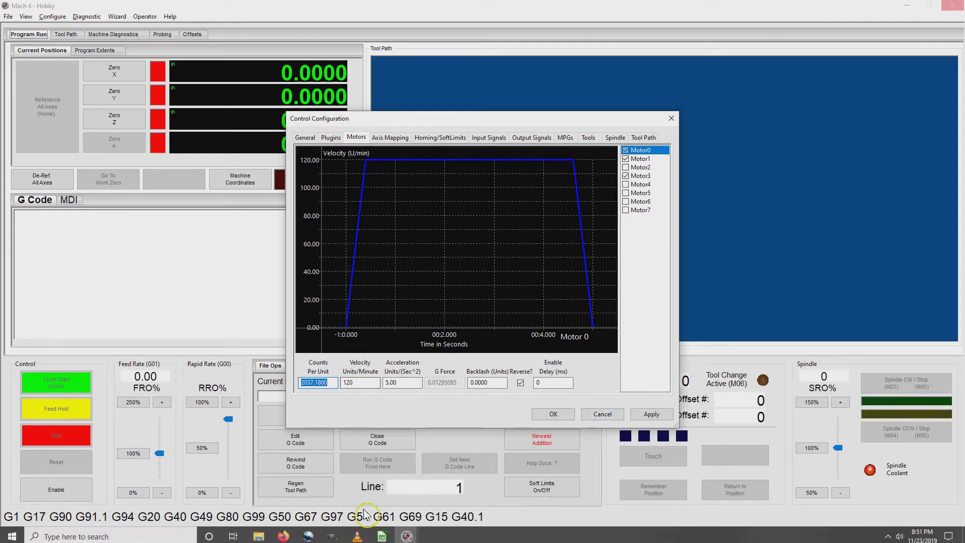
pyautogui.click(282, 533)
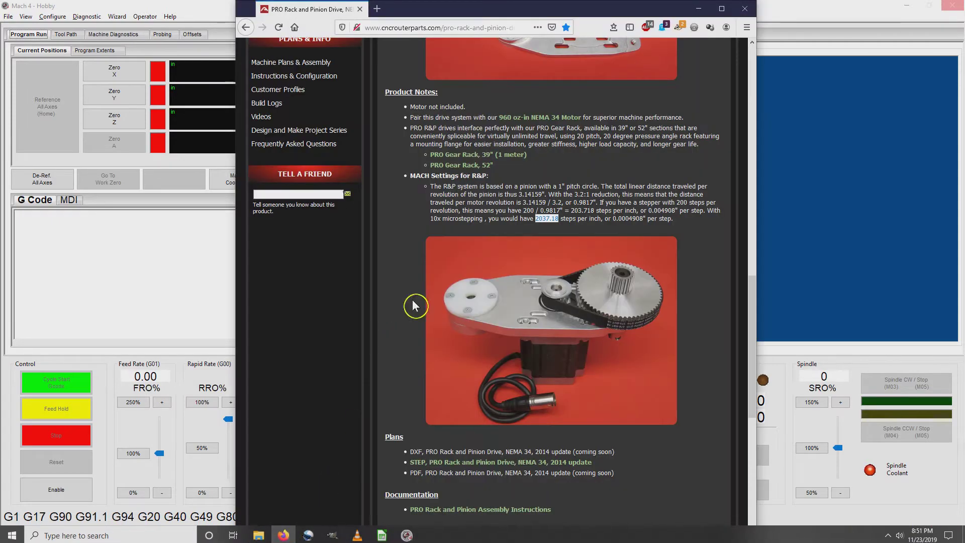
pyautogui.scroll(15, 470, 317)
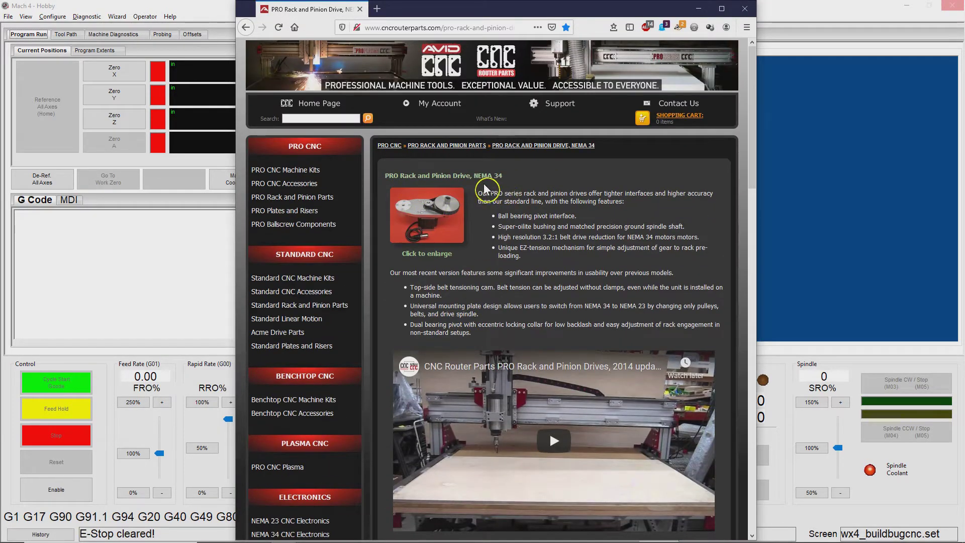
pyautogui.scroll(-12, 505, 239)
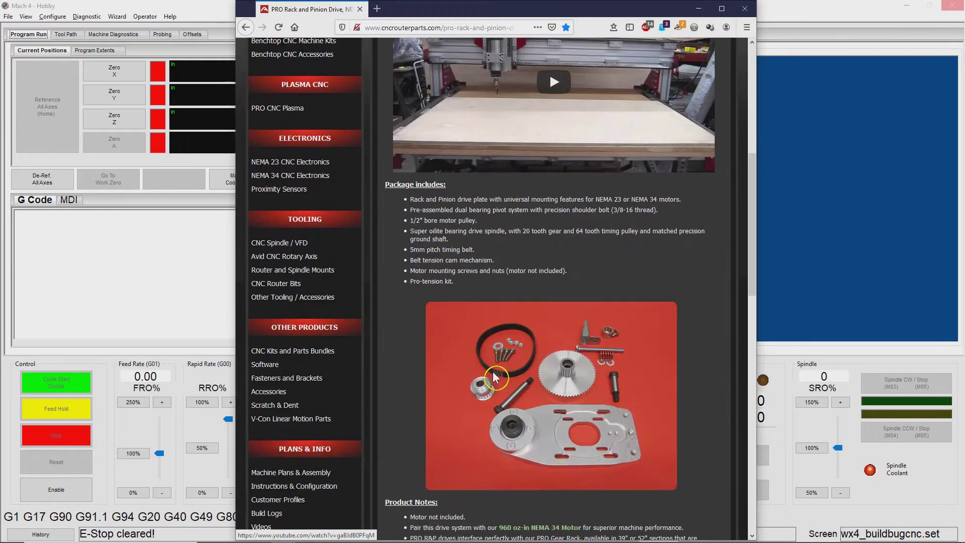
pyautogui.moveTo(535, 321); pyautogui.dragTo(560, 322)
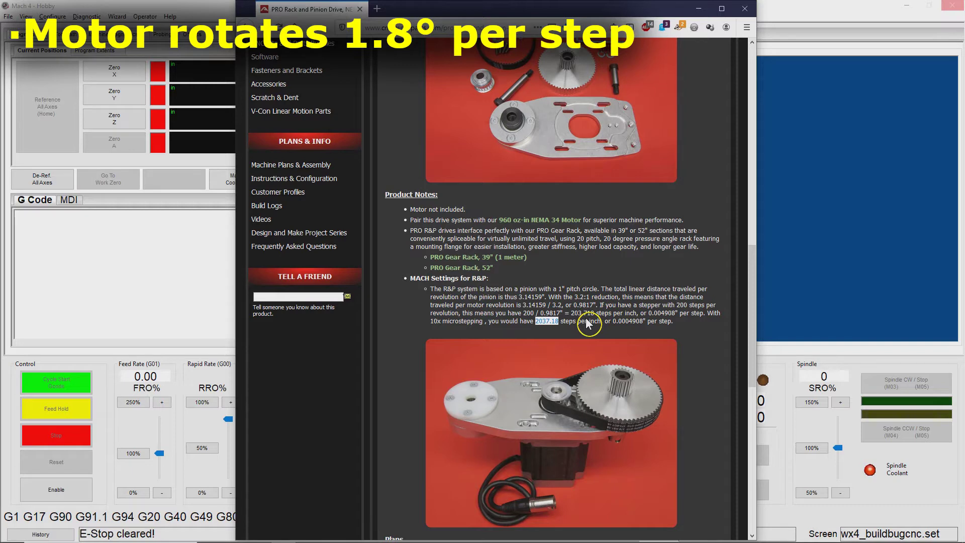
pyautogui.doubleClick(681, 305)
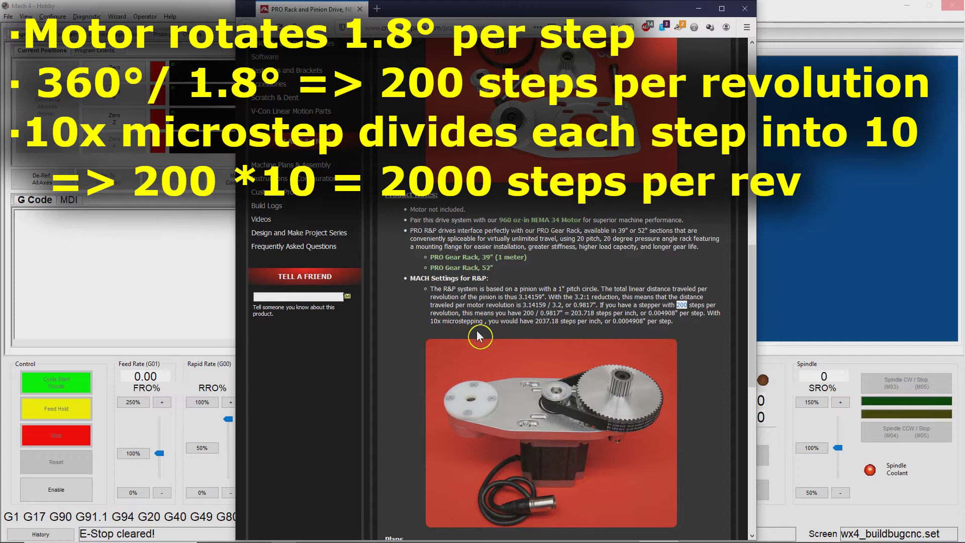
pyautogui.click(568, 327)
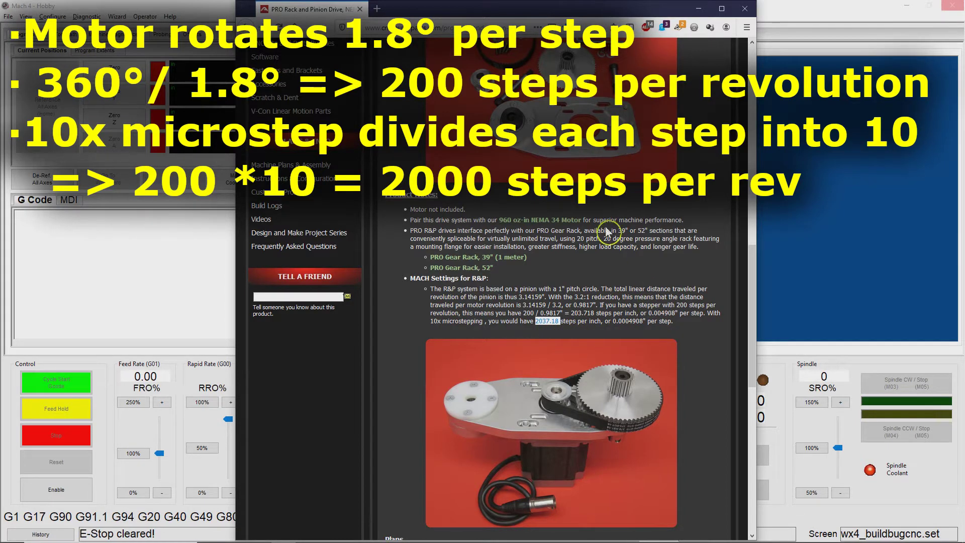
pyautogui.click(201, 22)
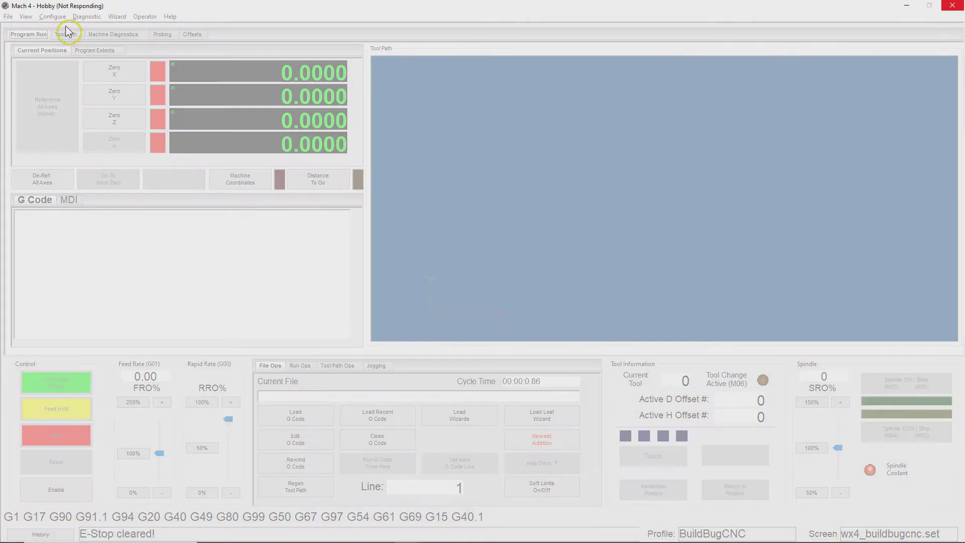
# Step: Restore the Control Configuration showing 2037.1800 counts per unit and cancel it unchanged
pyautogui.moveTo(407, 531)
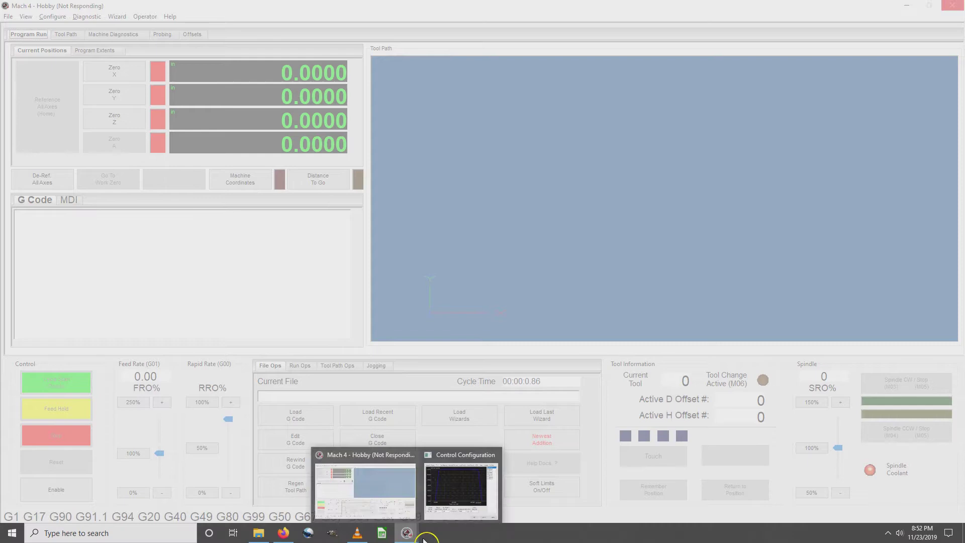
pyautogui.click(453, 502)
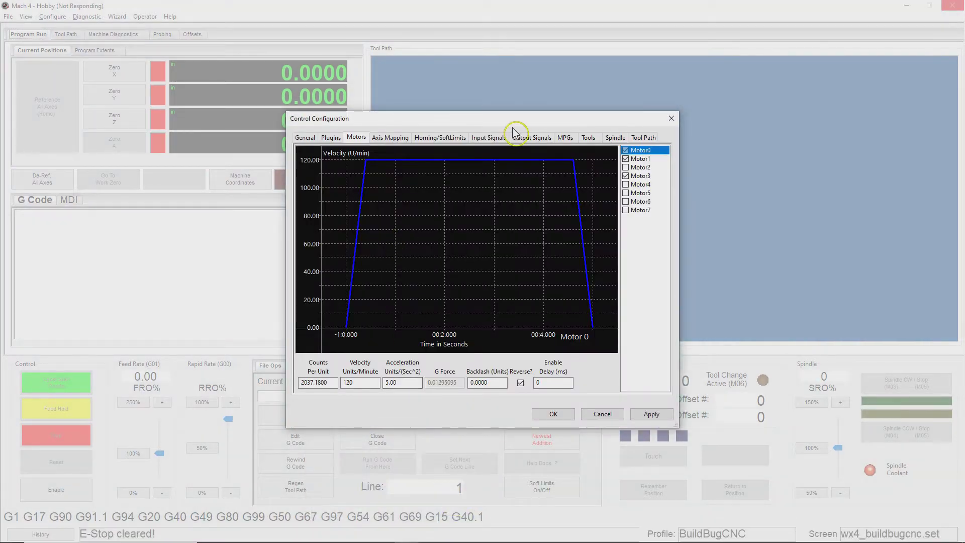
pyautogui.doubleClick(316, 383)
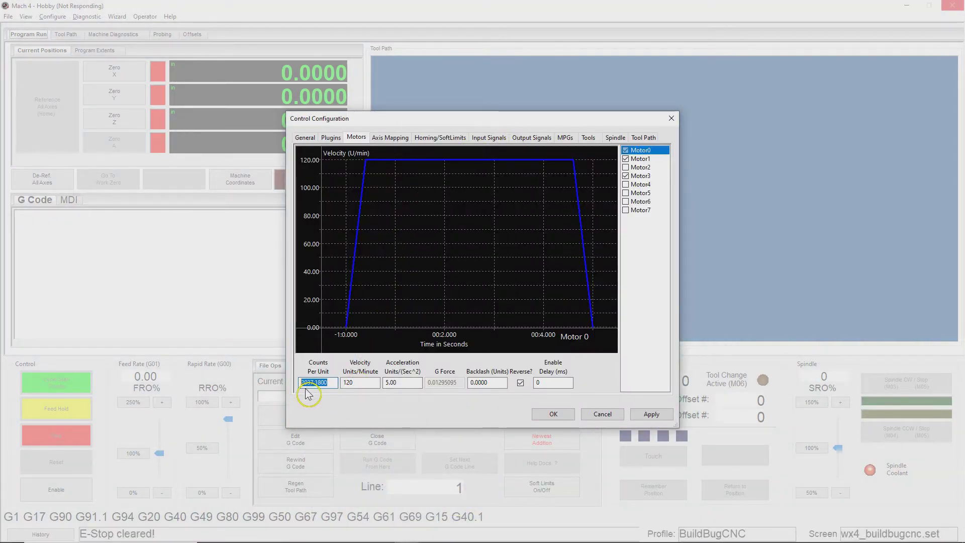
pyautogui.click(613, 419)
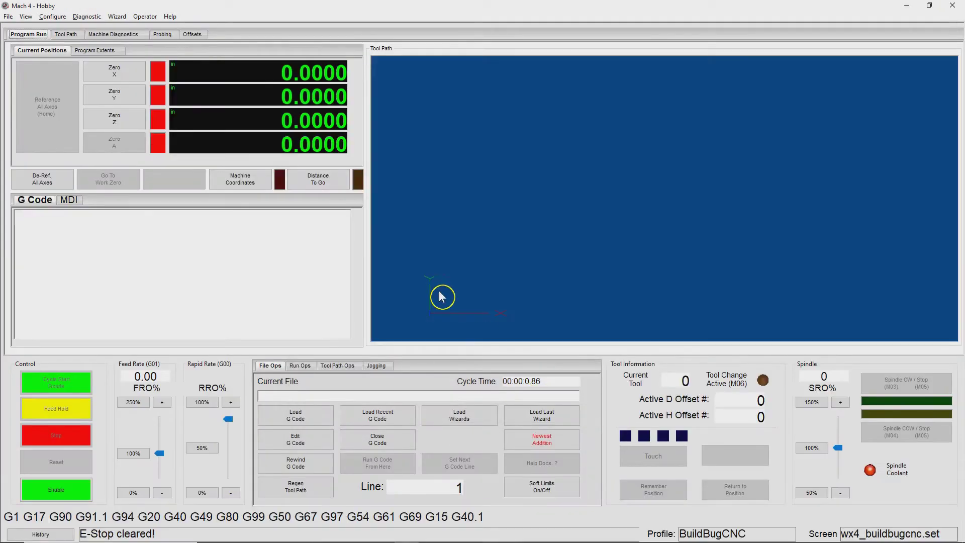
pyautogui.click(52, 17)
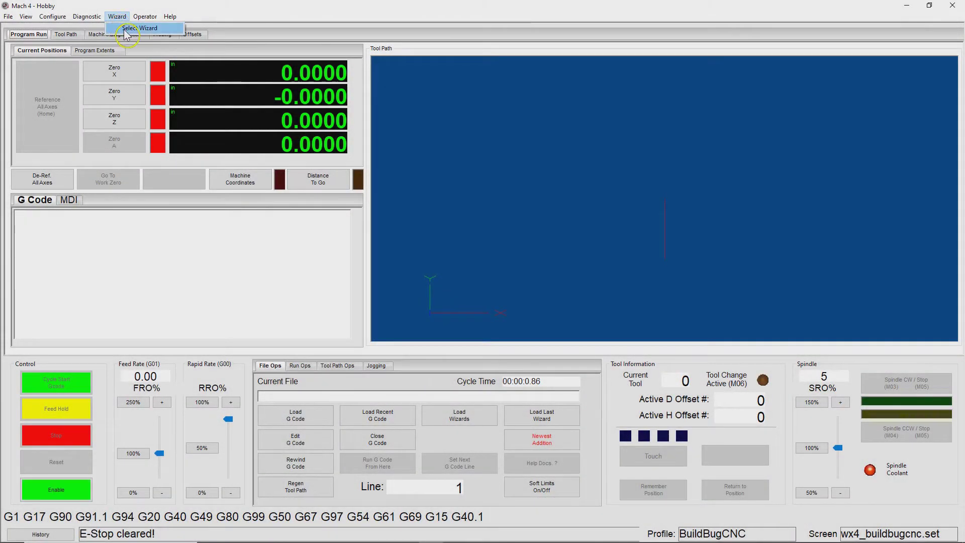
# Step: Load the StepsPerUnitCalculatorBasic wizard
pyautogui.click(137, 28)
pyautogui.scroll(-3, 487, 276)
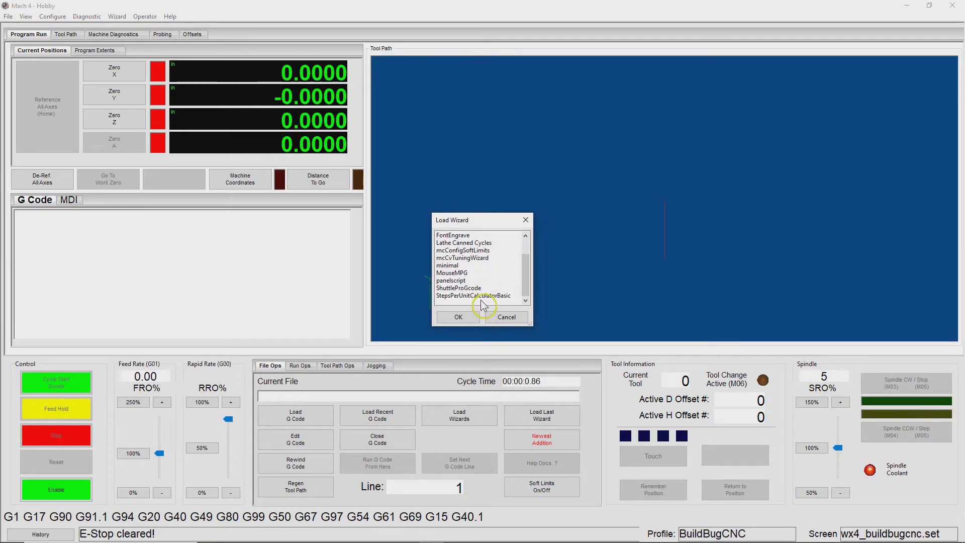
pyautogui.click(480, 296)
pyautogui.click(473, 316)
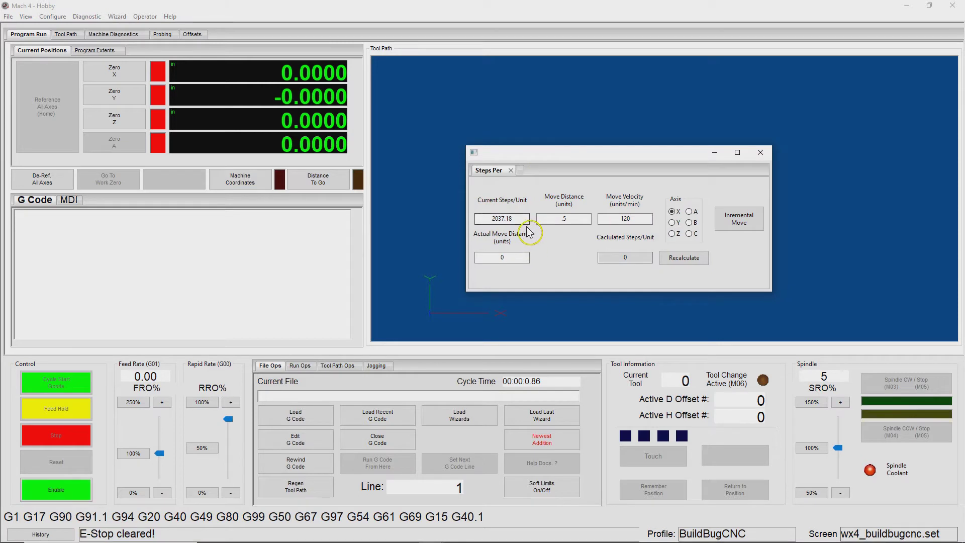
# Step: Confirm current steps per unit 2037.18 and set the move distance to .5
pyautogui.doubleClick(500, 220)
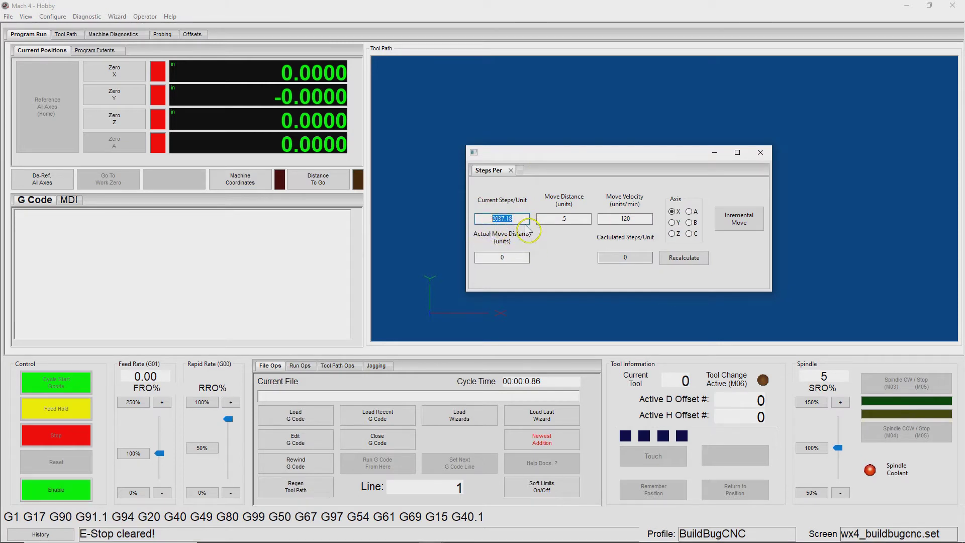
pyautogui.press('End')
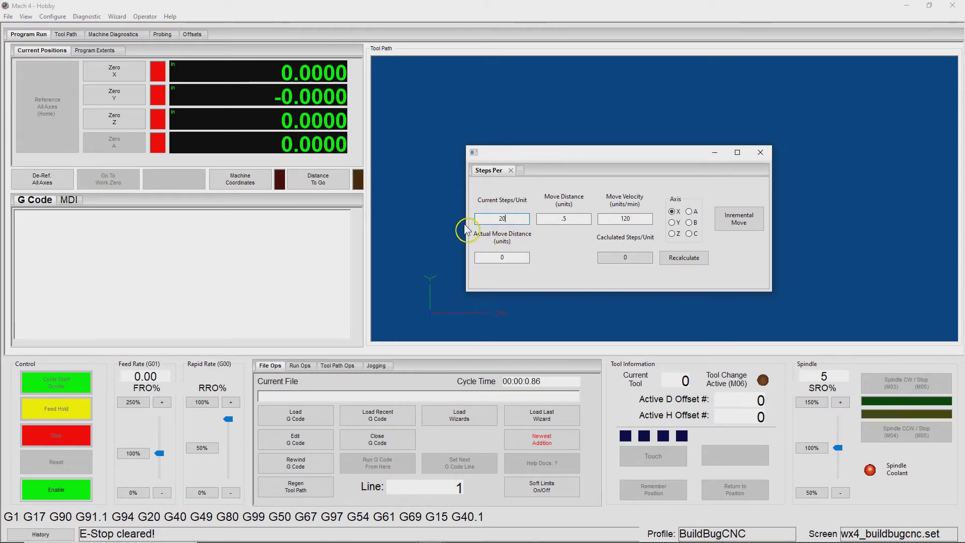
pyautogui.press('BackSpace')
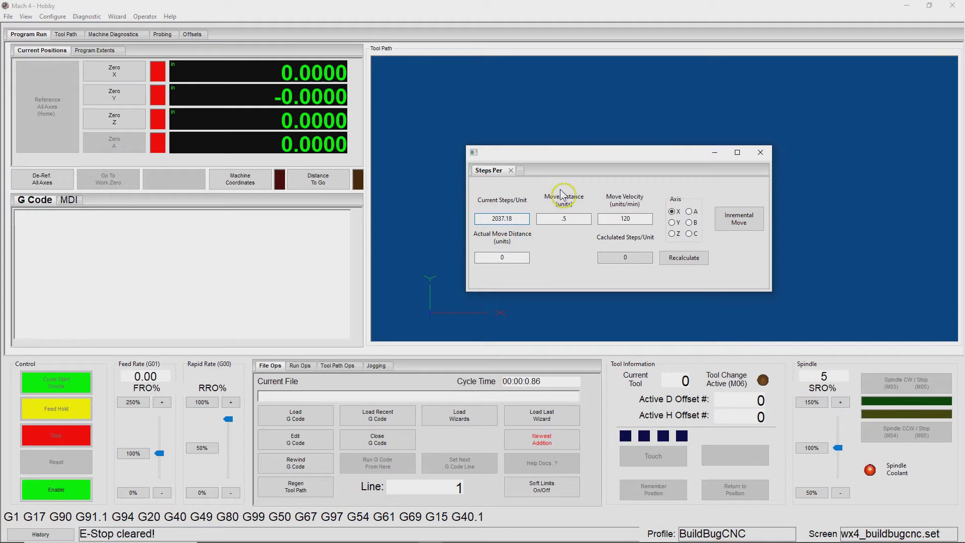
pyautogui.write('8')
pyautogui.click(581, 216)
pyautogui.write('.5')
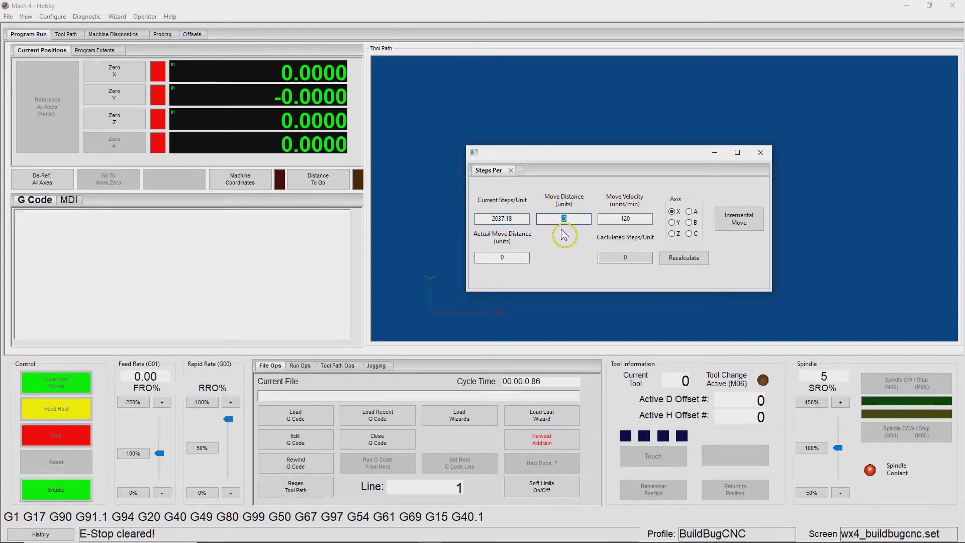
pyautogui.click(645, 222)
pyautogui.doubleClick(643, 221)
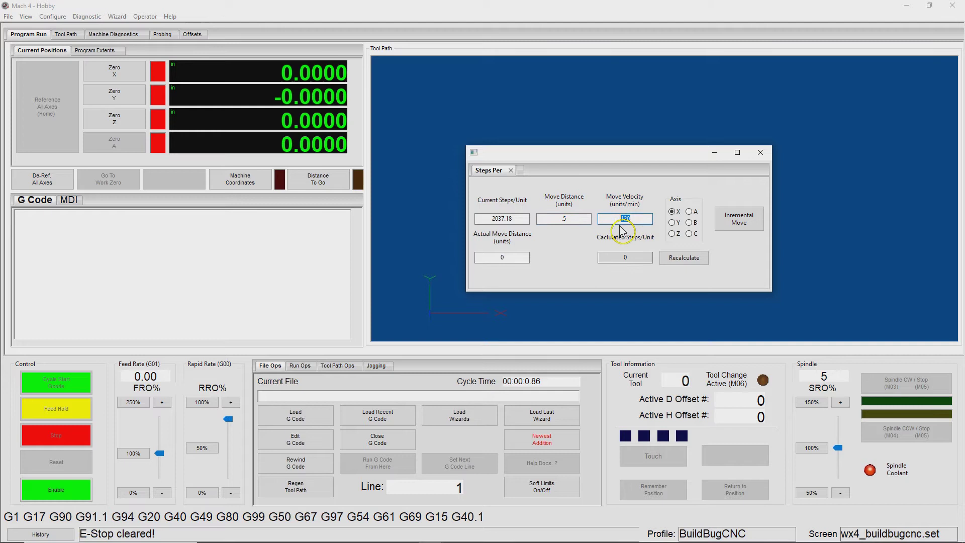
# Step: Enter actual move distance .4942, recalculate, and copy the 2061.0886280858 result
pyautogui.doubleClick(479, 263)
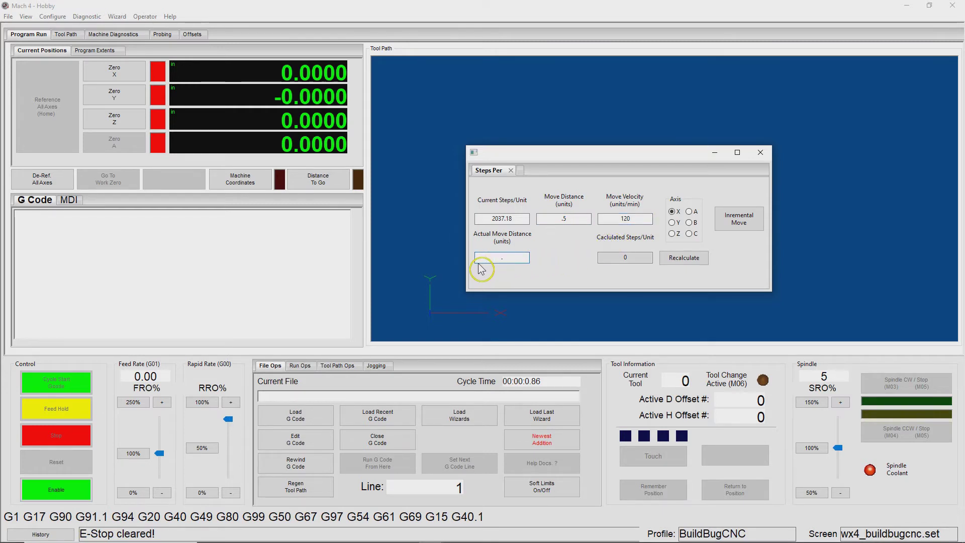
pyautogui.write('.4942')
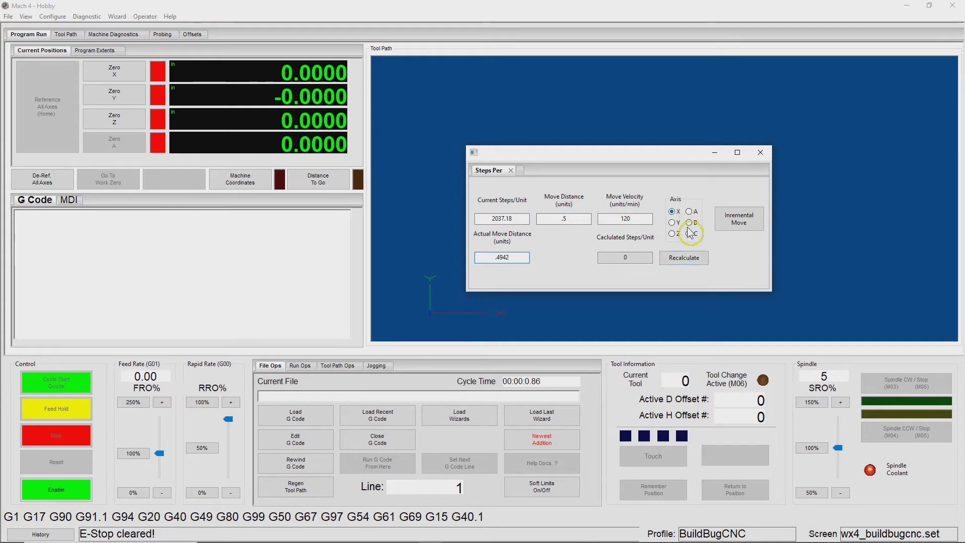
pyautogui.click(696, 264)
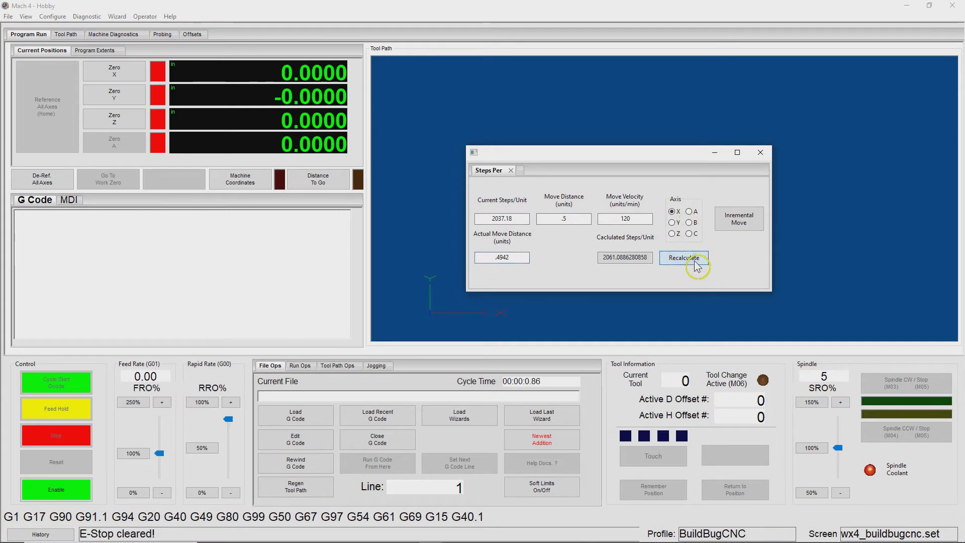
pyautogui.doubleClick(634, 257)
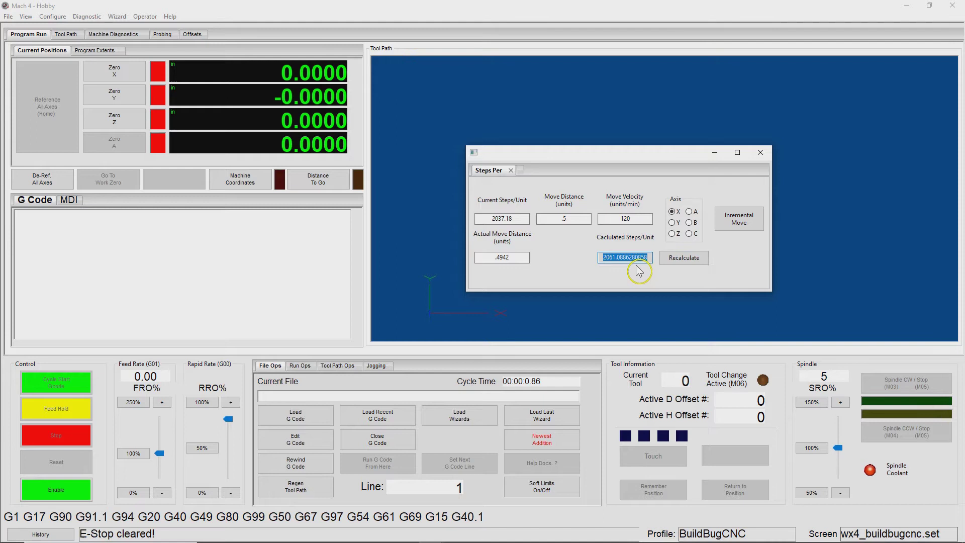
pyautogui.rightClick(629, 260)
pyautogui.click(651, 291)
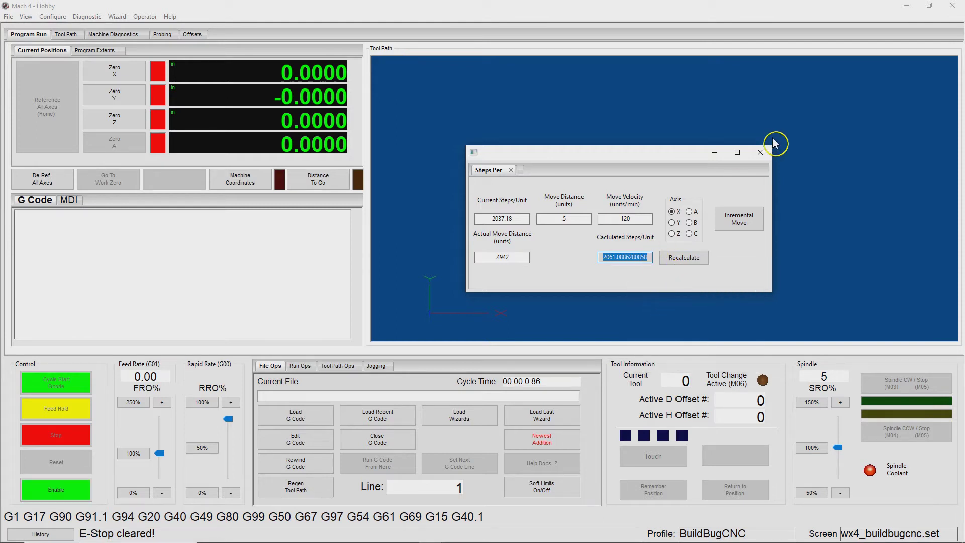
# Step: Close the calculator and reopen Motor0's settings in Control Configuration
pyautogui.click(769, 154)
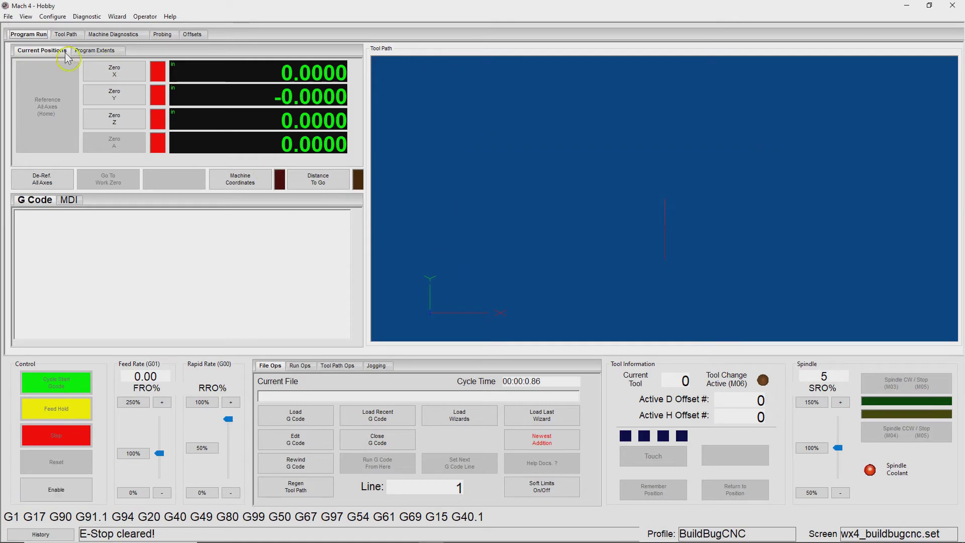
pyautogui.click(52, 16)
pyautogui.click(59, 39)
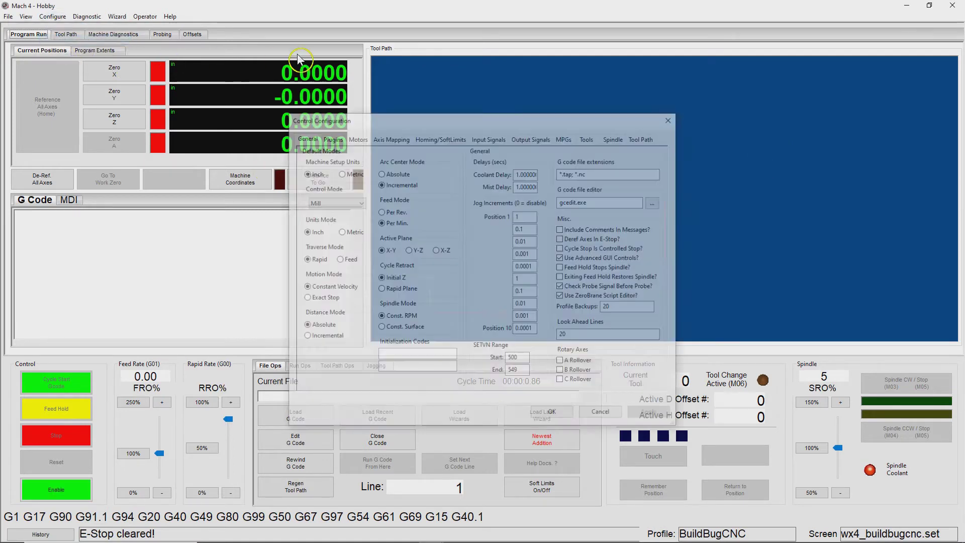
pyautogui.click(358, 139)
pyautogui.click(641, 150)
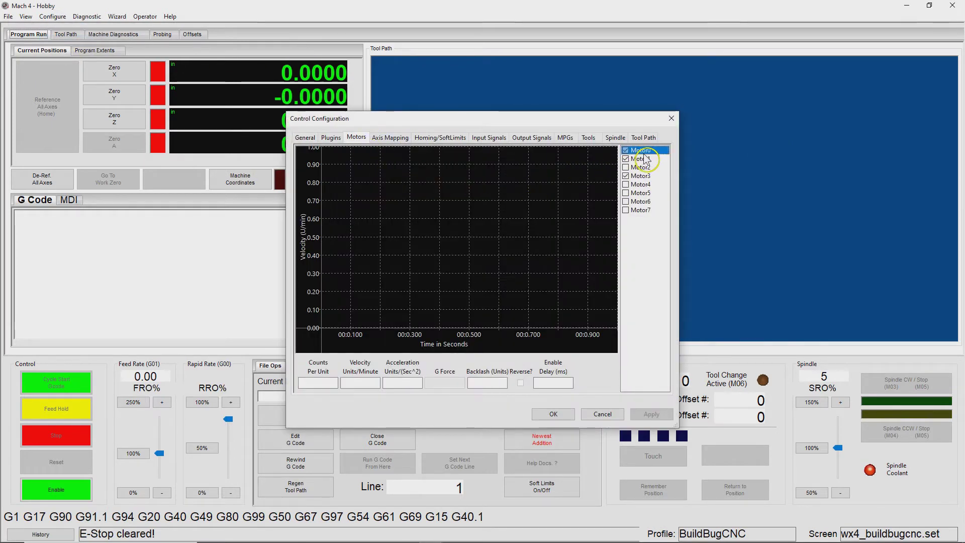
# Step: Paste the calculated value into counts per unit, correct it to 2061.0886, apply and close
pyautogui.doubleClick(313, 383)
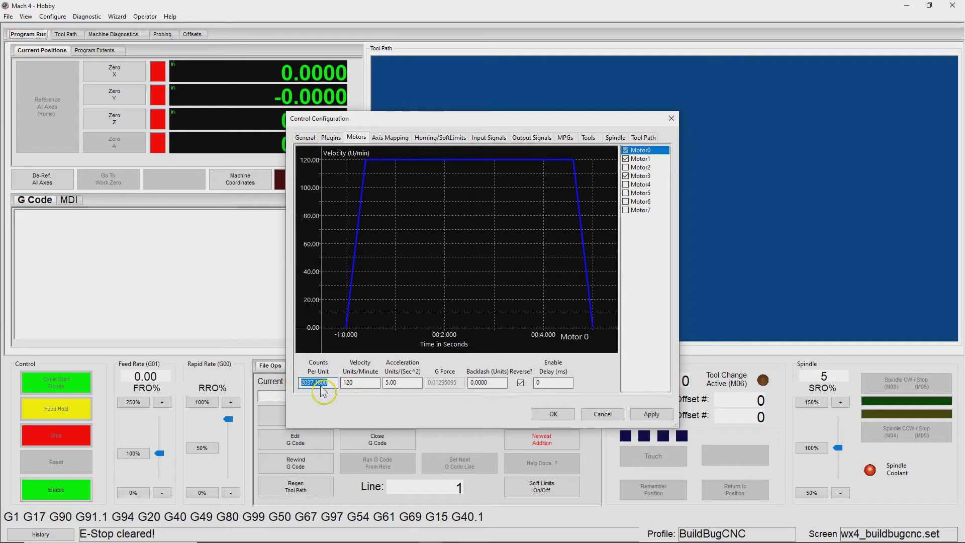
pyautogui.rightClick(312, 381)
pyautogui.click(349, 427)
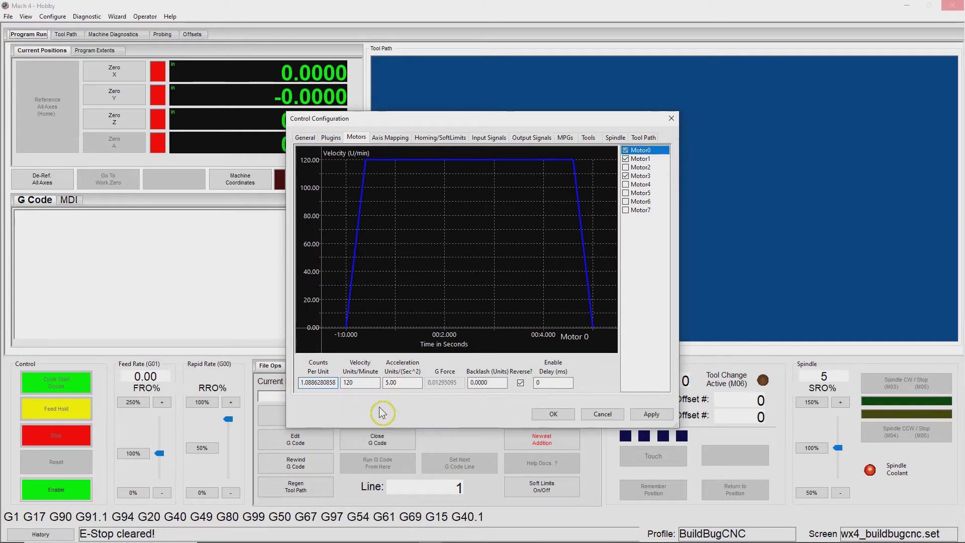
pyautogui.press('Home')
pyautogui.write('206')
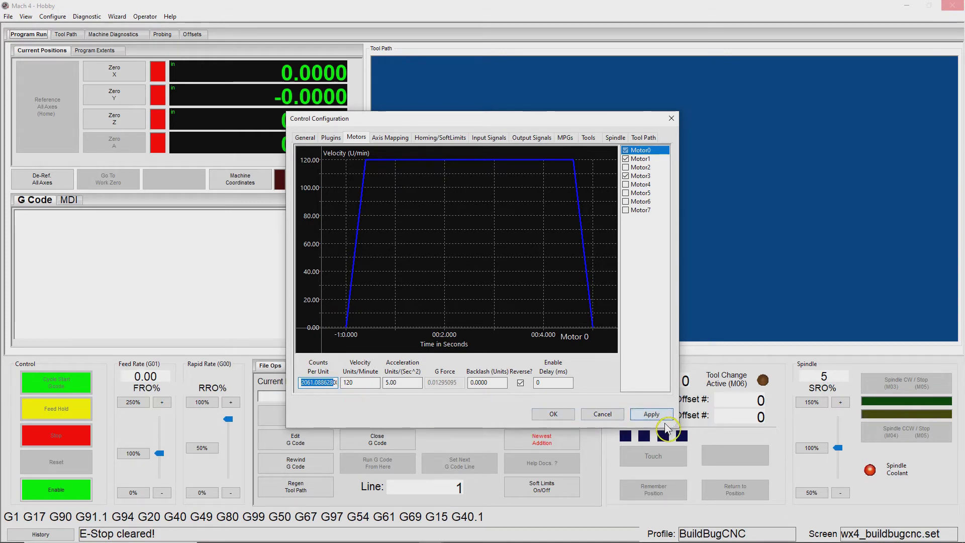
pyautogui.click(651, 413)
pyautogui.click(559, 421)
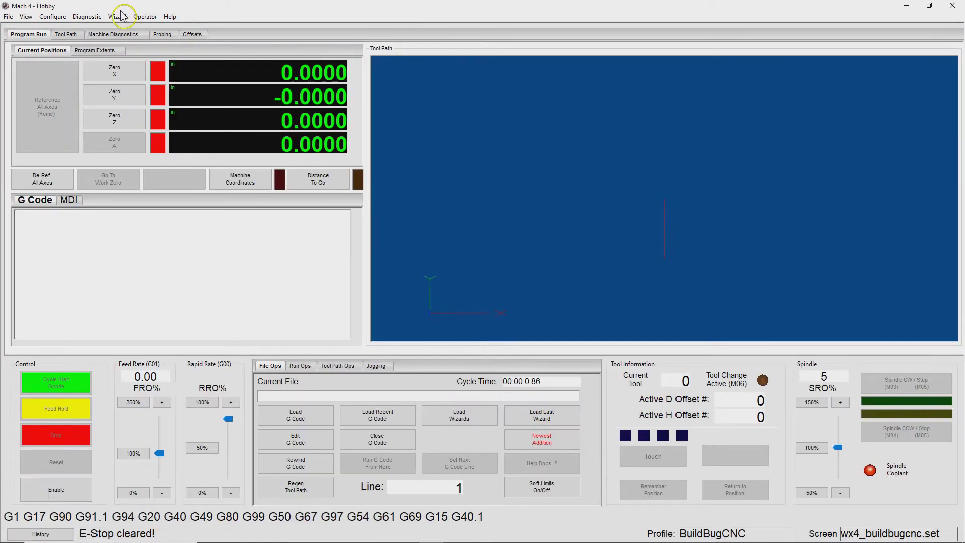
# Step: Reopen Control Configuration to verify Motor0 reads 2061.0886 counts per unit, then close
pyautogui.click(52, 16)
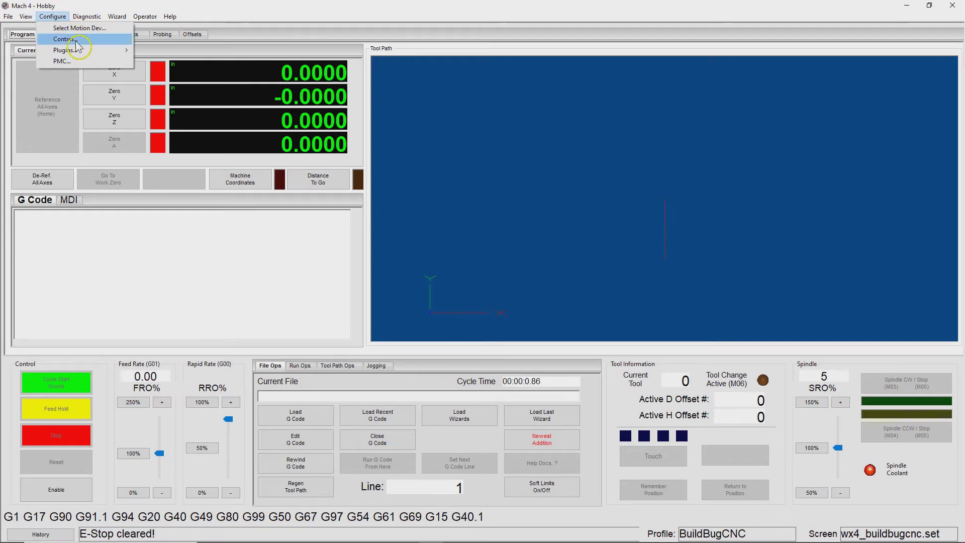
pyautogui.click(76, 40)
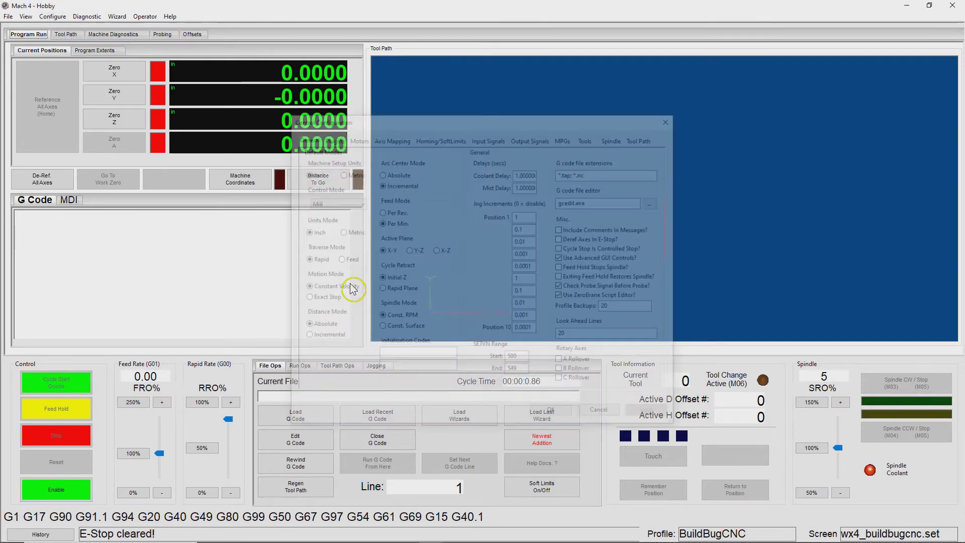
pyautogui.click(337, 139)
pyautogui.click(356, 138)
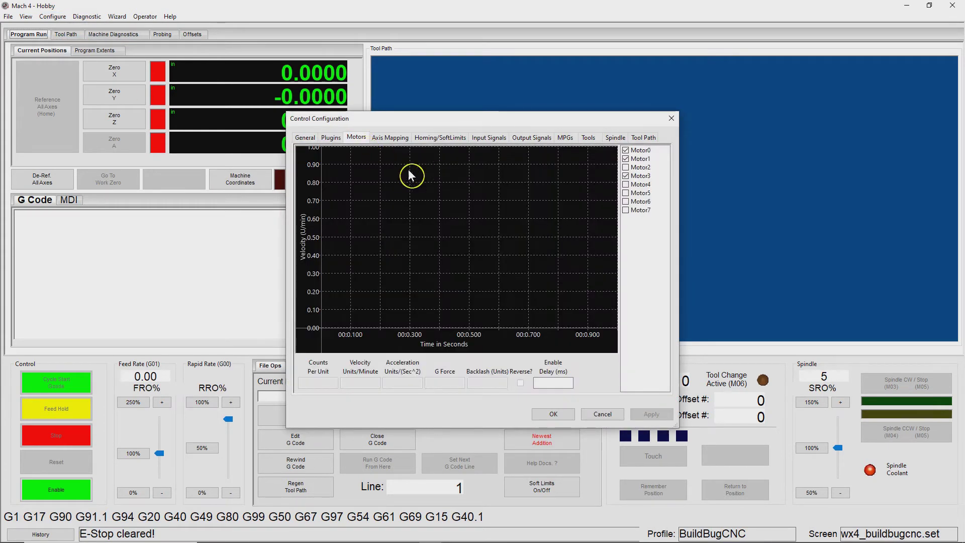
pyautogui.click(653, 150)
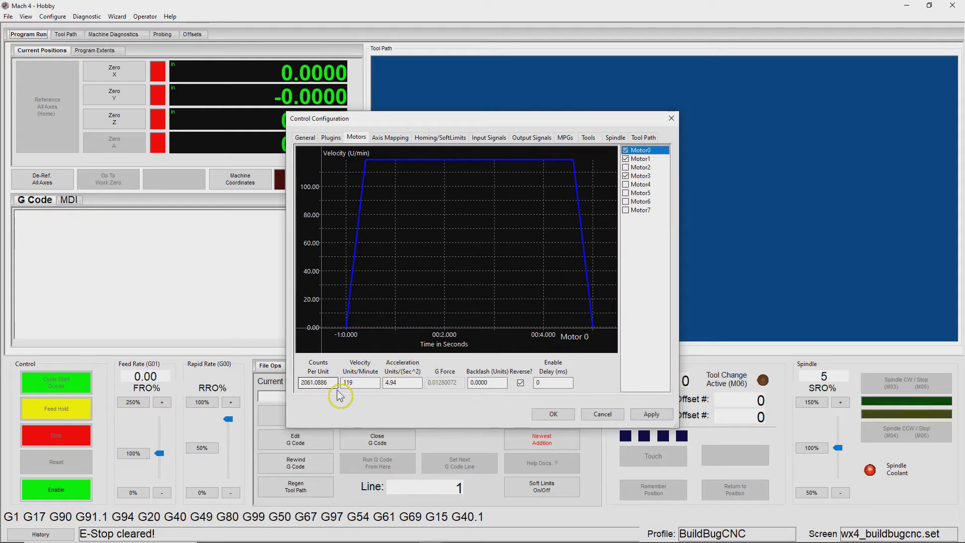
pyautogui.click(360, 383)
pyautogui.doubleClick(361, 383)
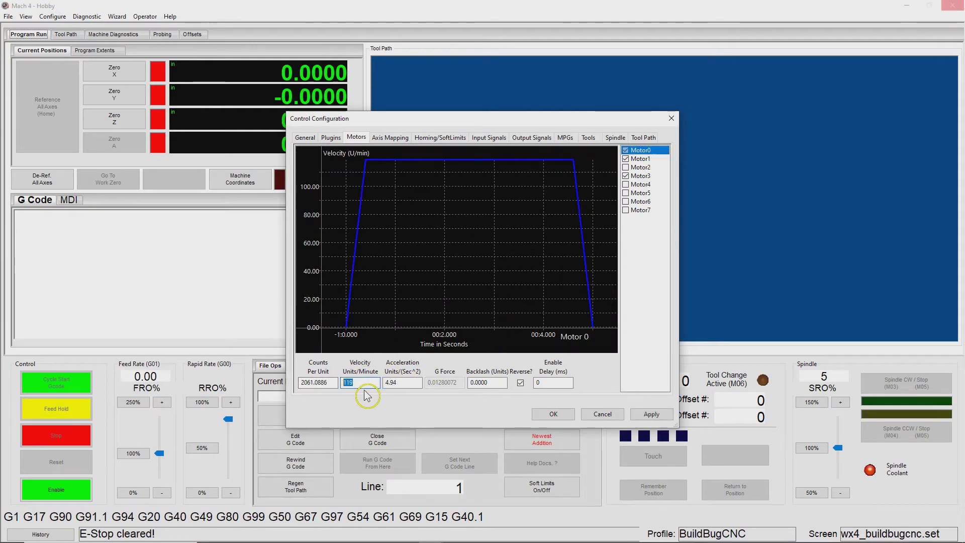
pyautogui.click(562, 420)
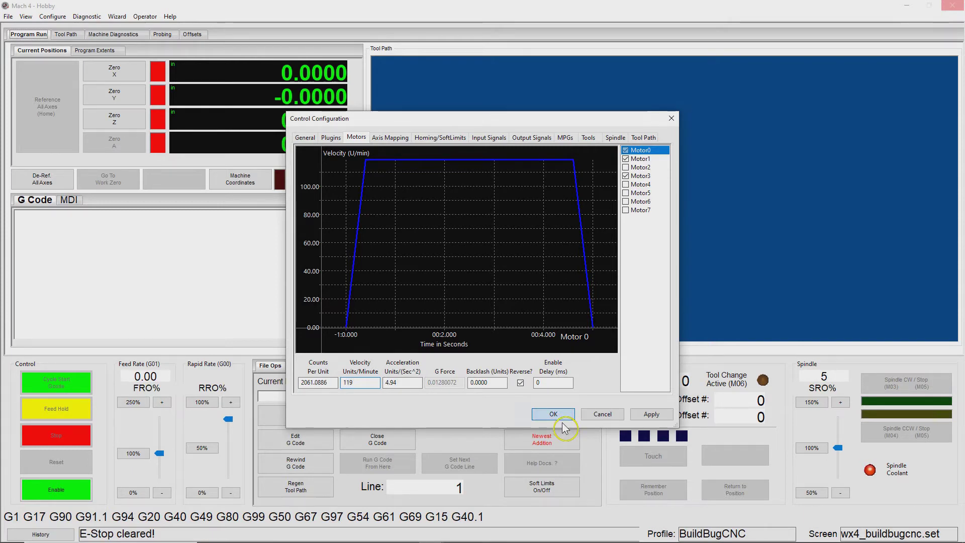